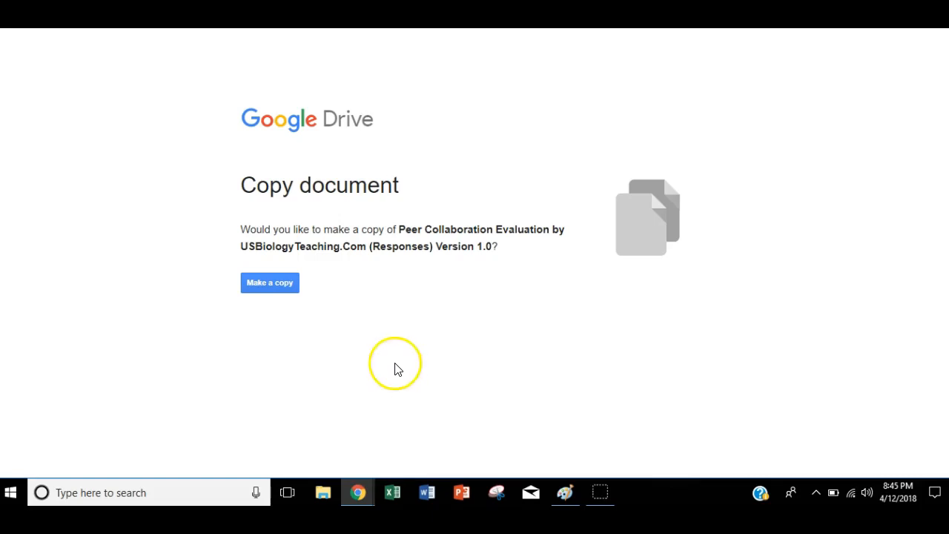
Step: Make a copy of the Peer Collaboration Evaluation responses spreadsheet and look over the score columns in its Raw Calculations sheet
{"action": "left_click", "coordinate": [274, 285]}
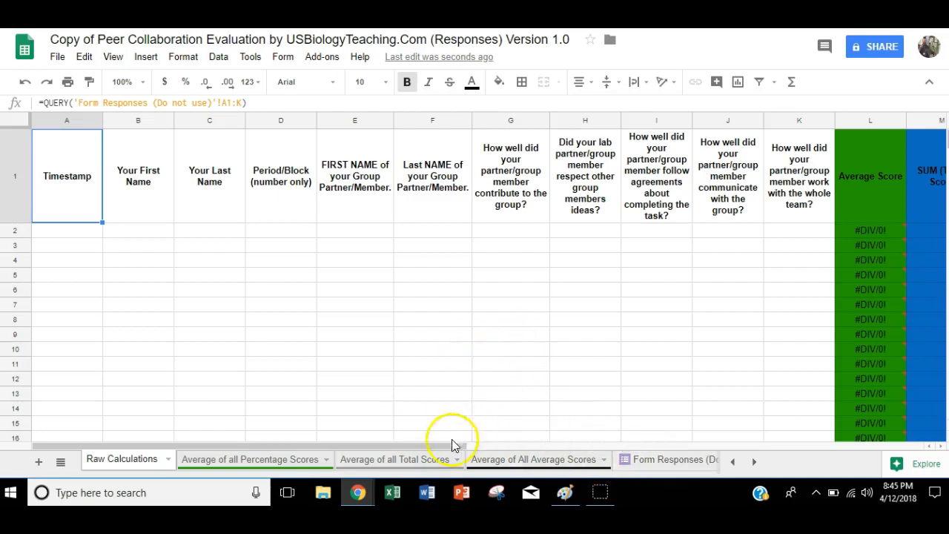
{"action": "left_click", "coordinate": [415, 450]}
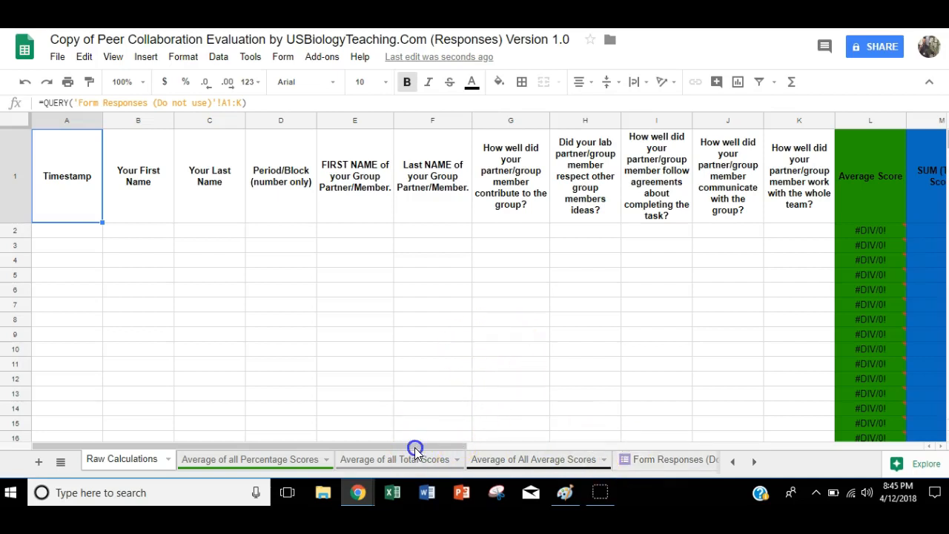
{"action": "left_click_drag", "start_coordinate": [415, 447], "coordinate": [457, 441]}
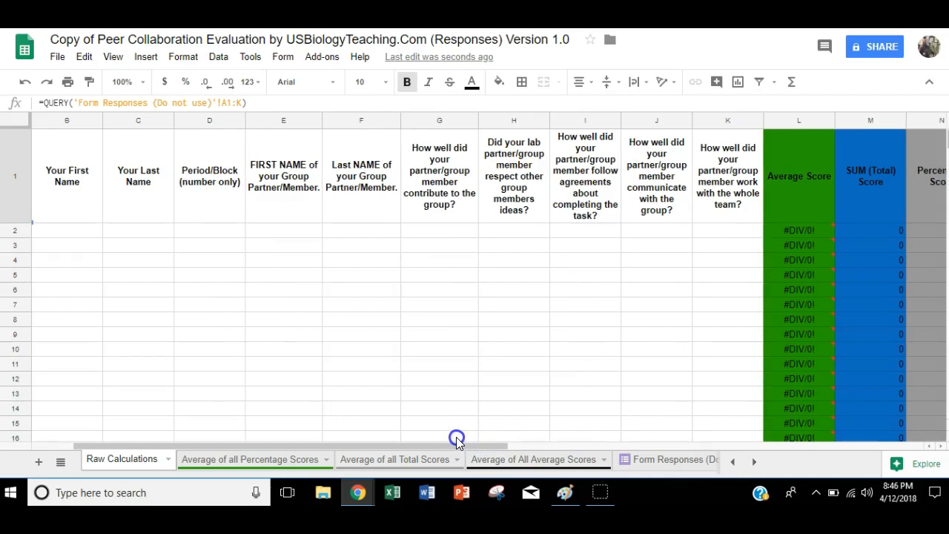
{"action": "left_click_drag", "start_coordinate": [456, 439], "coordinate": [507, 437]}
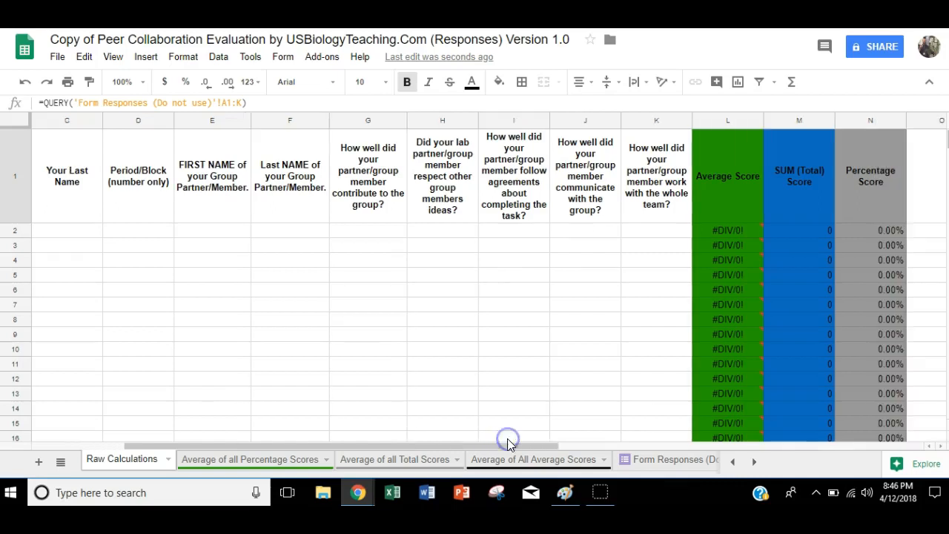
Step: Open the live form linked to the Form Responses (Do not use) sheet and review its questions
{"action": "left_click", "coordinate": [653, 461]}
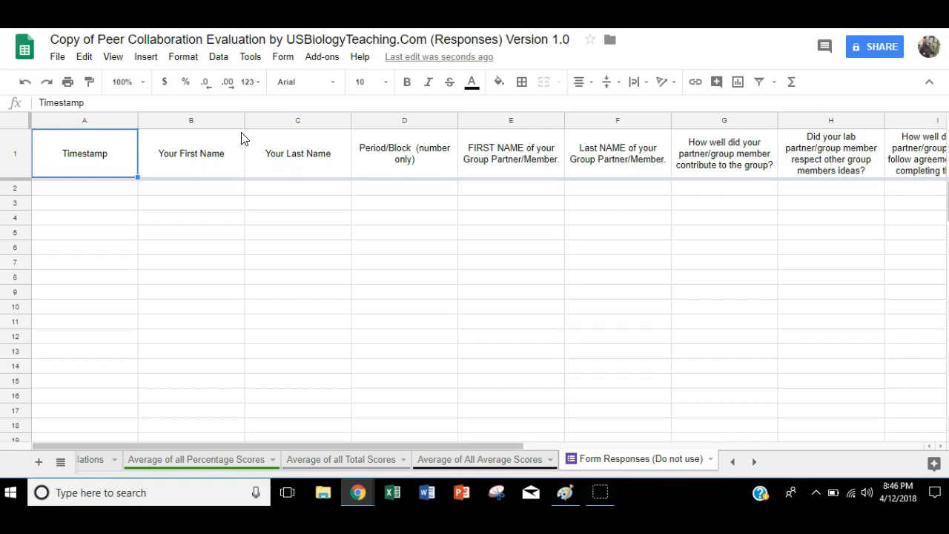
{"action": "left_click", "coordinate": [281, 59]}
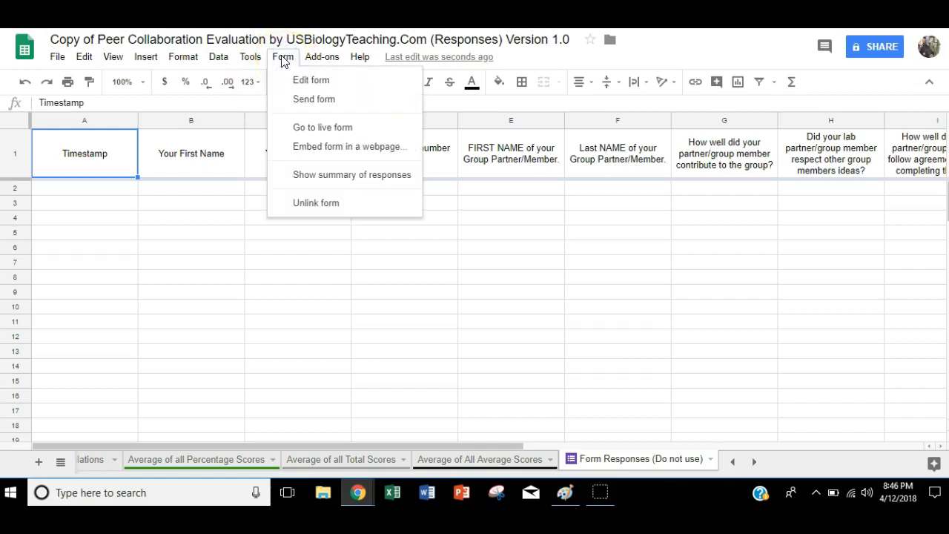
{"action": "left_click", "coordinate": [307, 130]}
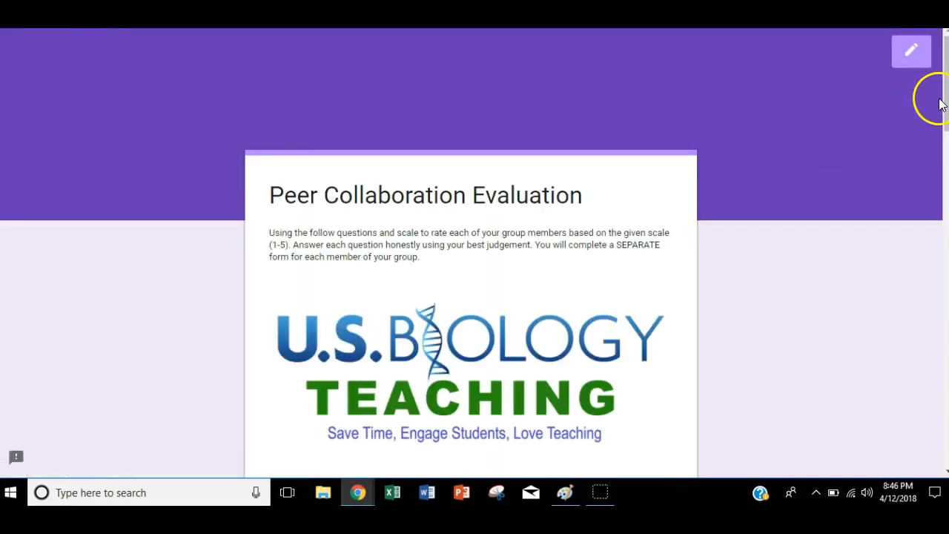
{"action": "left_click_drag", "start_coordinate": [945, 109], "coordinate": [936, 234]}
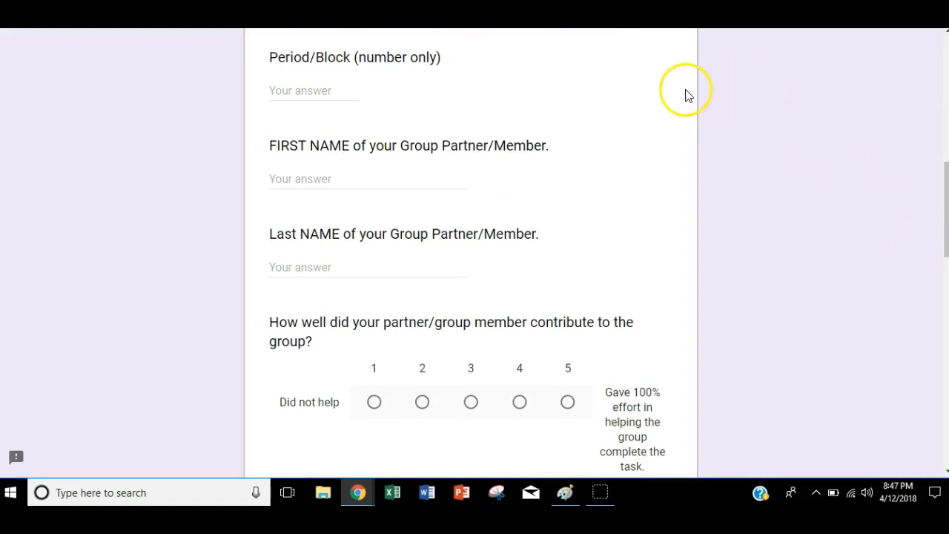
{"action": "key", "text": "ctrl+Tab"}
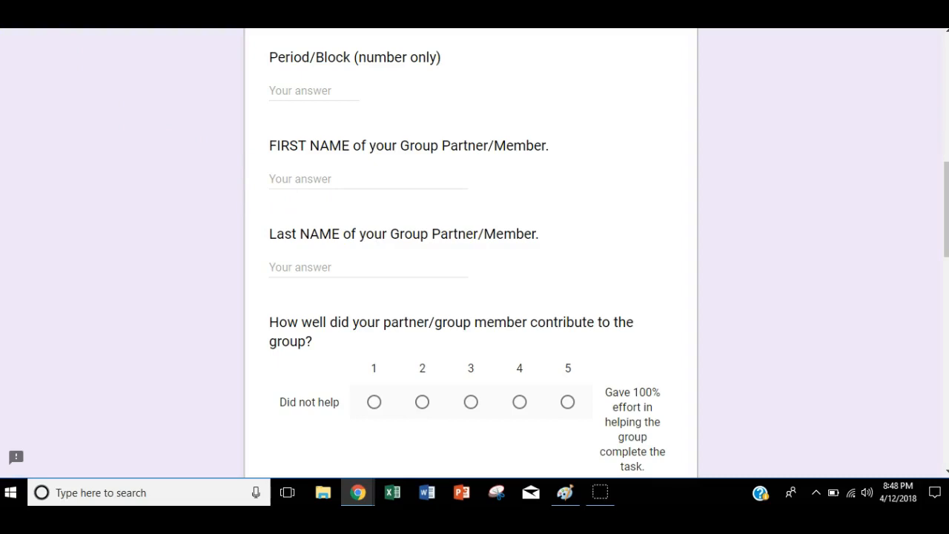
Step: Open the Peer Collaboration Evaluation form for editing
{"action": "mouse_move", "coordinate": [946, 215]}
{"action": "left_mouse_down"}
{"action": "mouse_move", "coordinate": [946, 88]}
{"action": "mouse_move", "coordinate": [946, 413]}
{"action": "mouse_move", "coordinate": [942, 153]}
{"action": "mouse_move", "coordinate": [928, 80]}
{"action": "left_mouse_up"}
{"action": "left_click", "coordinate": [913, 55]}
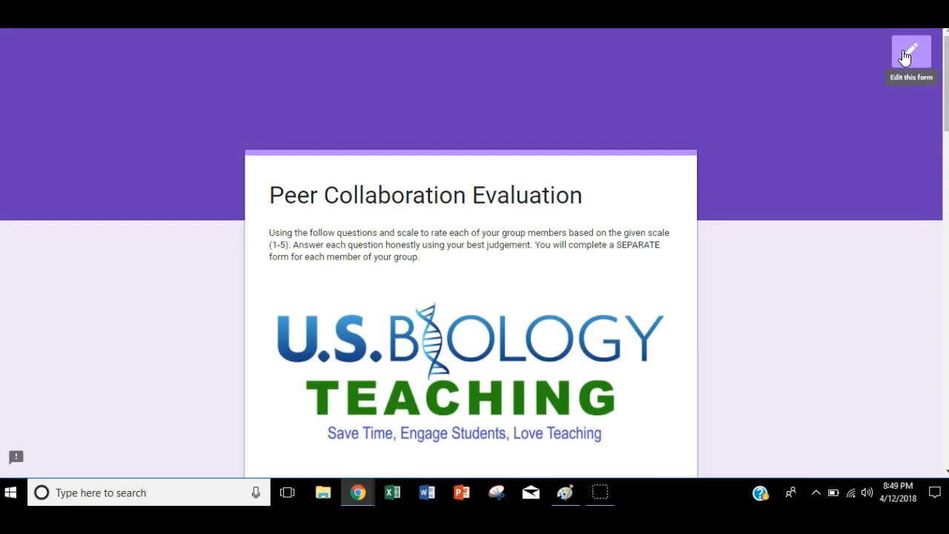
{"action": "left_click", "coordinate": [908, 56]}
{"action": "left_click", "coordinate": [910, 67]}
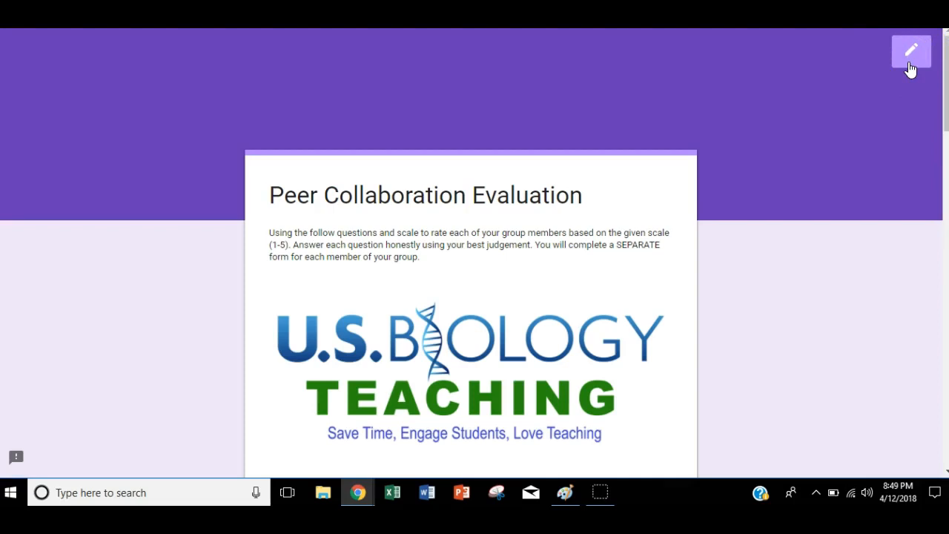
{"action": "left_click", "coordinate": [910, 66]}
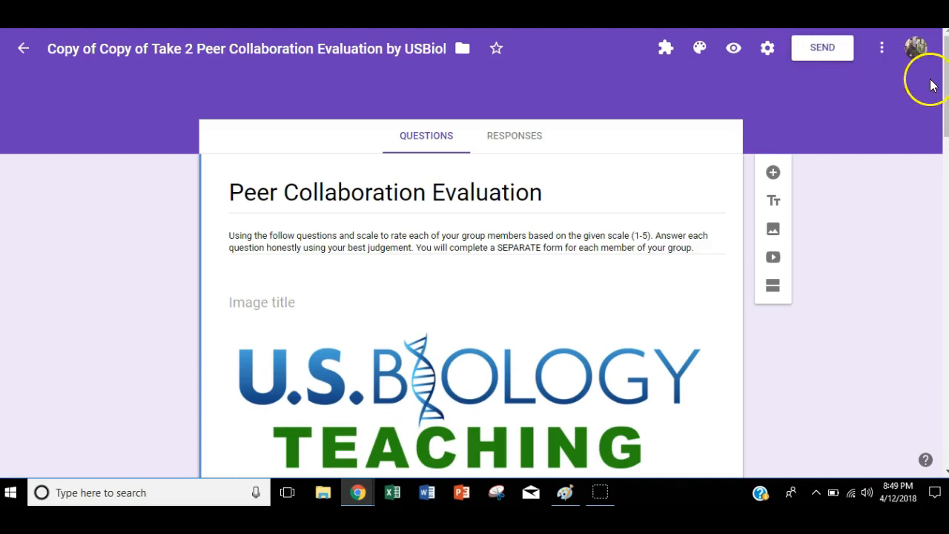
Step: Bring up the form's sharing link in the send options and turn on the collection of email addresses
{"action": "mouse_move", "coordinate": [943, 82]}
{"action": "left_mouse_down"}
{"action": "mouse_move", "coordinate": [933, 227]}
{"action": "mouse_move", "coordinate": [947, 81]}
{"action": "left_mouse_up"}
{"action": "left_click", "coordinate": [820, 52]}
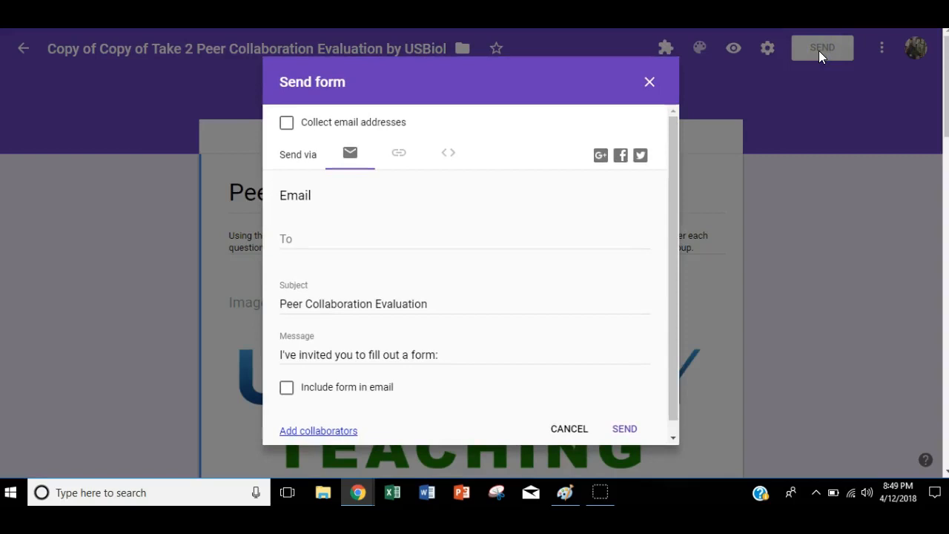
{"action": "mouse_move", "coordinate": [675, 160]}
{"action": "left_mouse_down"}
{"action": "mouse_move", "coordinate": [675, 208]}
{"action": "mouse_move", "coordinate": [669, 159]}
{"action": "left_mouse_up"}
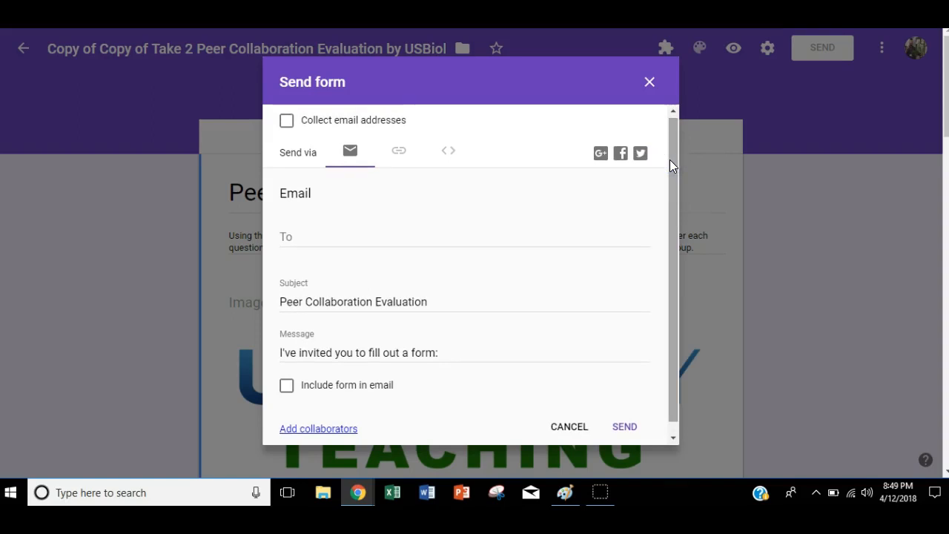
{"action": "left_click", "coordinate": [401, 152]}
{"action": "left_click", "coordinate": [403, 126]}
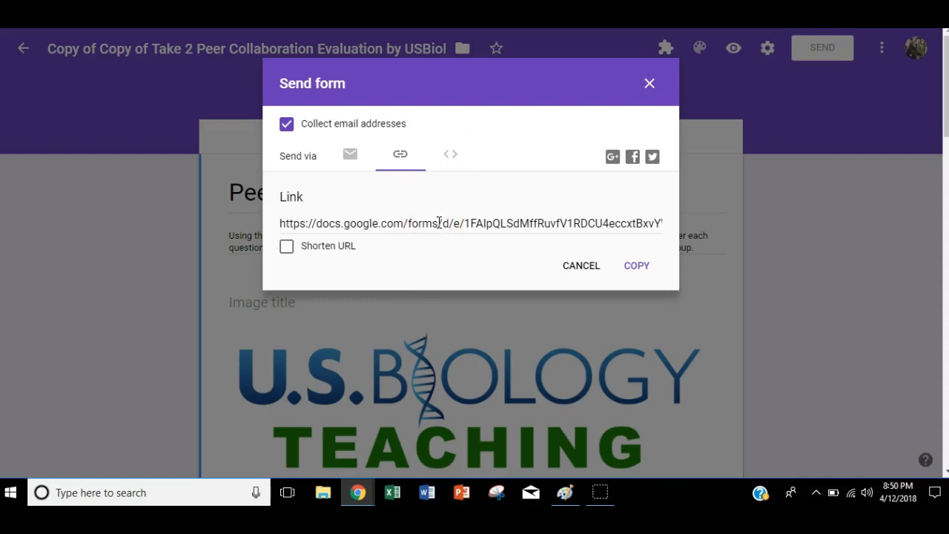
Step: Shorten the form's sharing link and turn off the collection of email addresses, leaving the send options closed
{"action": "left_click", "coordinate": [284, 246]}
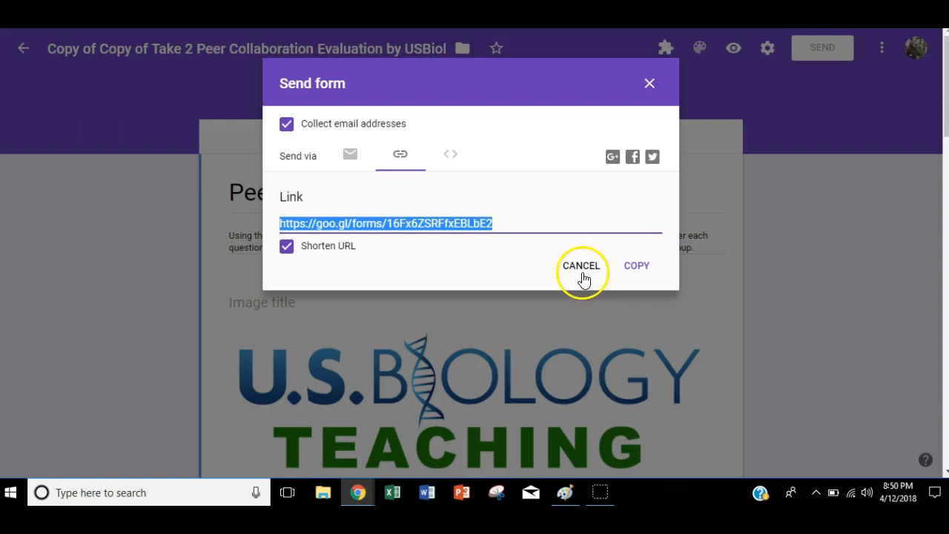
{"action": "left_click", "coordinate": [287, 126]}
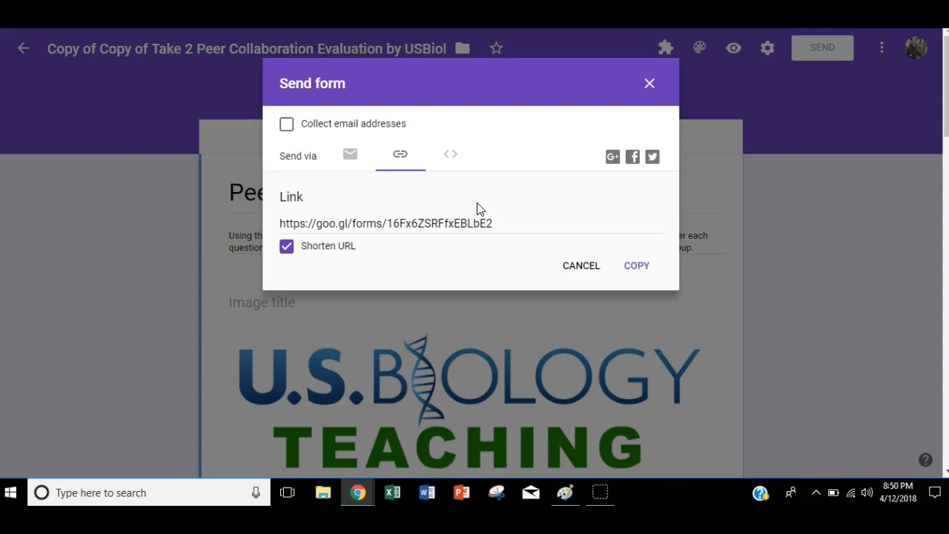
{"action": "left_click", "coordinate": [648, 84]}
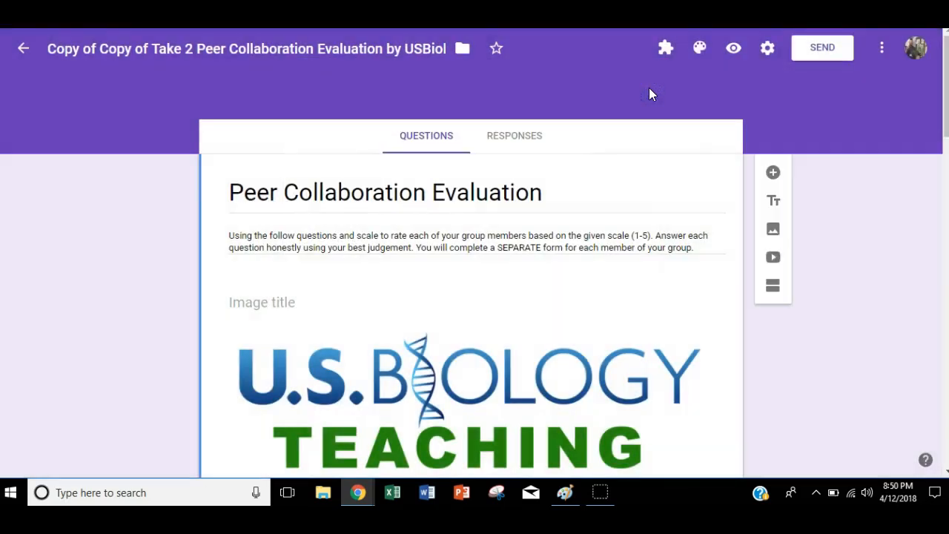
{"action": "mouse_move", "coordinate": [944, 104]}
{"action": "left_mouse_down"}
{"action": "mouse_move", "coordinate": [932, 289]}
{"action": "mouse_move", "coordinate": [944, 409]}
{"action": "mouse_move", "coordinate": [944, 102]}
{"action": "left_mouse_up"}
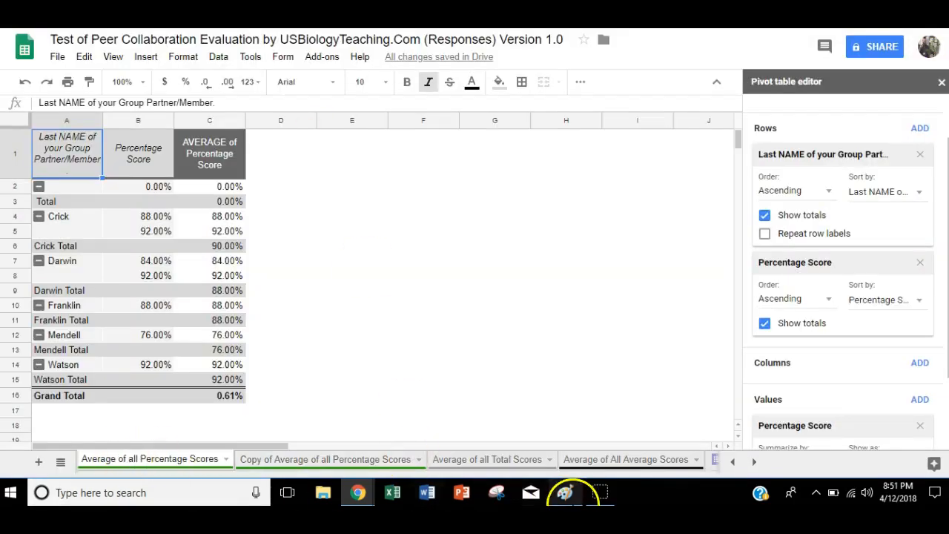
Step: In the test spreadsheet, examine the peer ratings and the average, total and percentage scores in the Raw Calculations sheet
{"action": "left_click", "coordinate": [731, 461]}
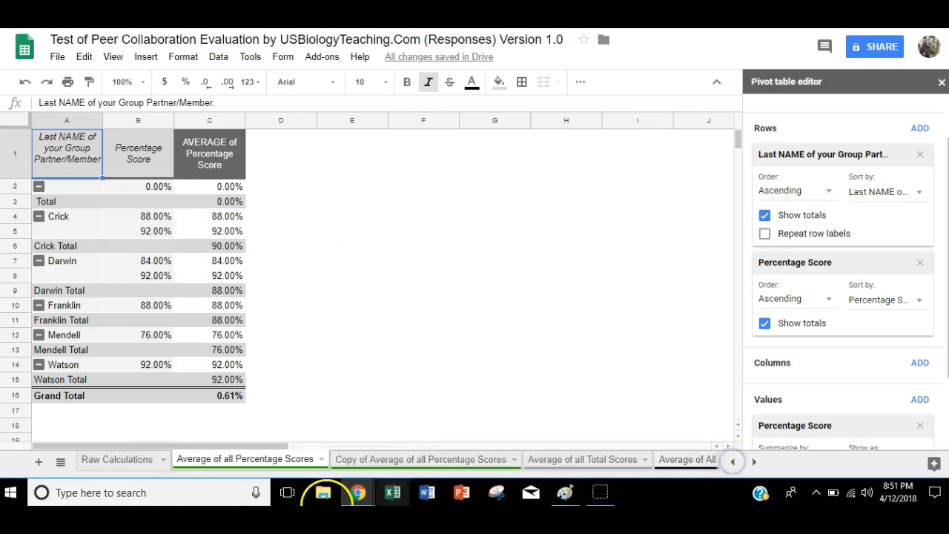
{"action": "left_click", "coordinate": [137, 459]}
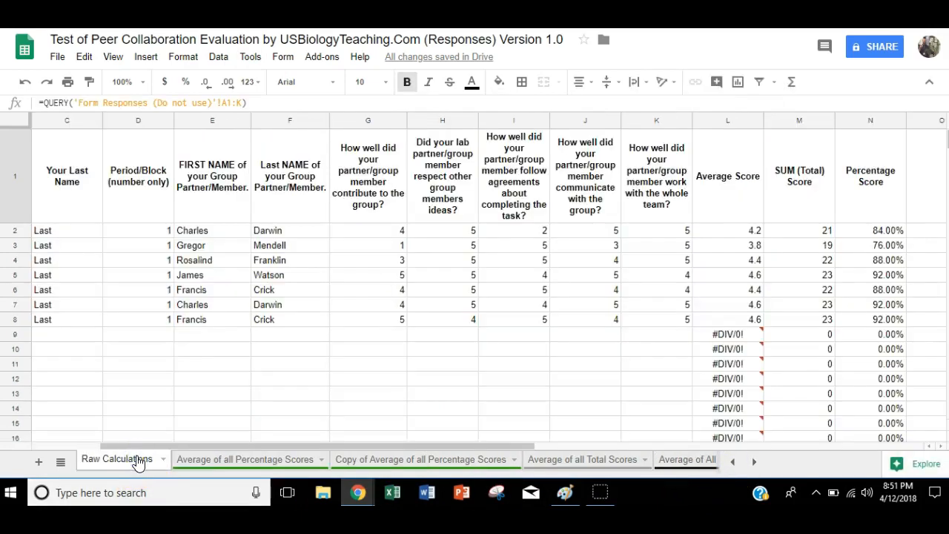
{"action": "left_click_drag", "start_coordinate": [190, 449], "coordinate": [244, 446]}
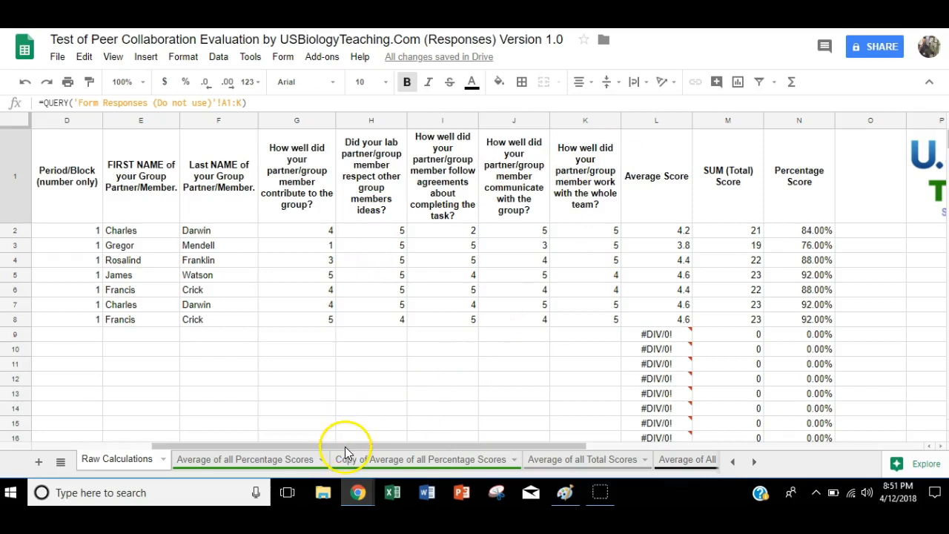
{"action": "left_click_drag", "start_coordinate": [346, 448], "coordinate": [345, 448]}
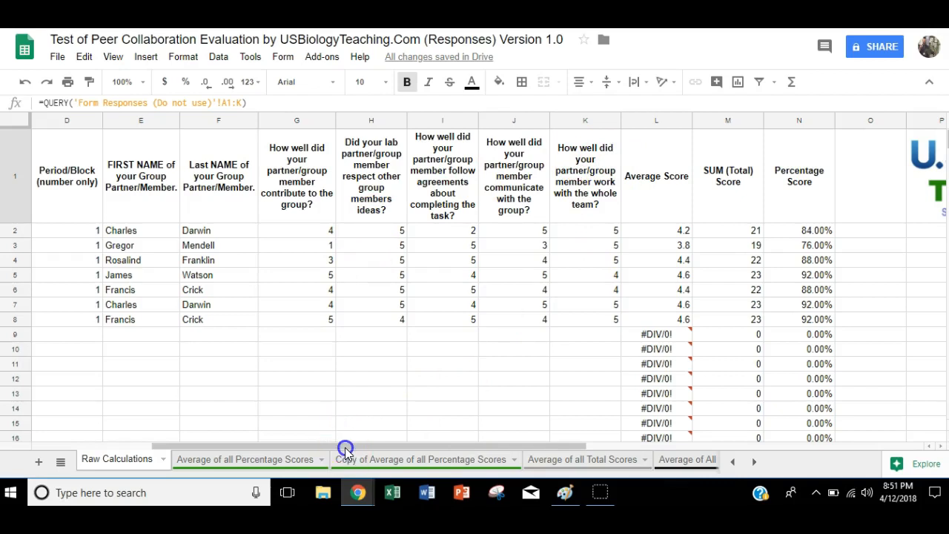
{"action": "left_click_drag", "start_coordinate": [346, 448], "coordinate": [412, 439]}
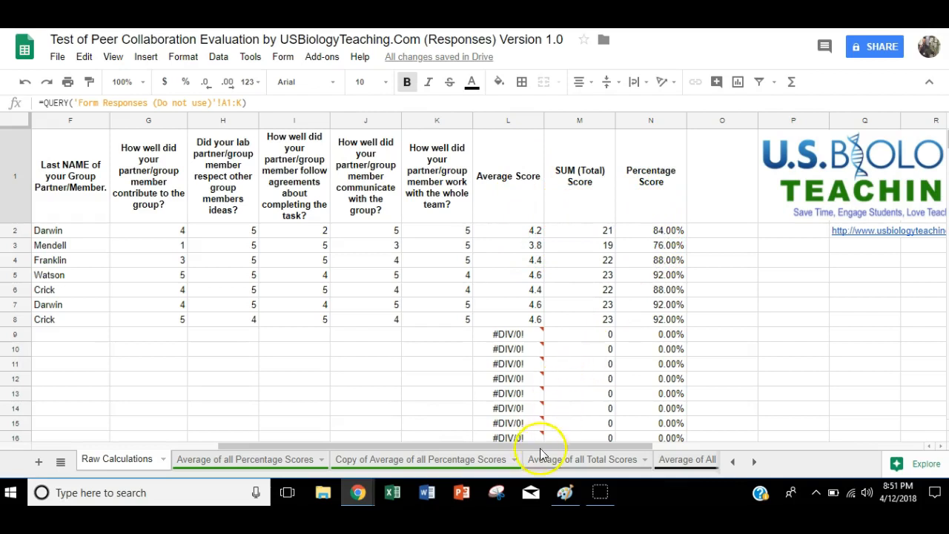
{"action": "left_click_drag", "start_coordinate": [528, 447], "coordinate": [396, 460]}
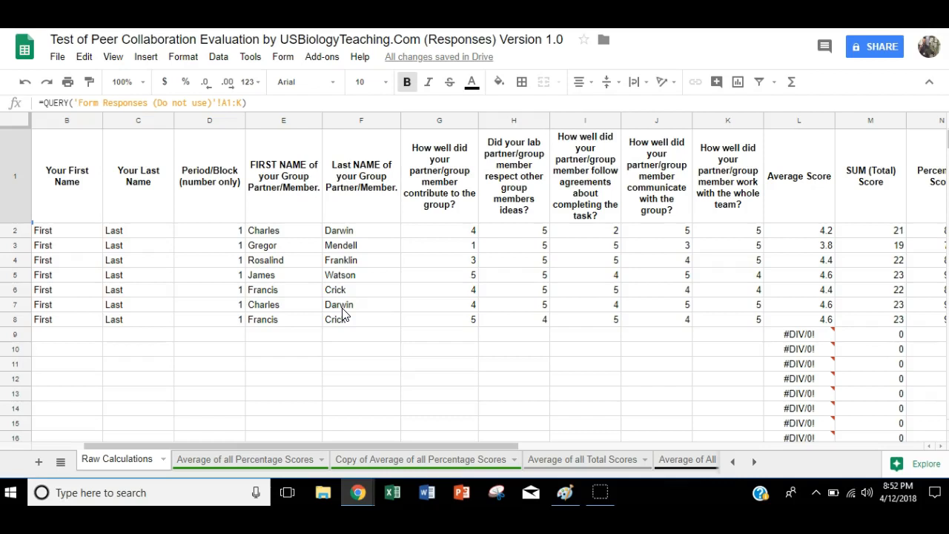
Step: Review the pivot table sheets that average each group member's percentage, total and average scores
{"action": "left_click", "coordinate": [269, 459]}
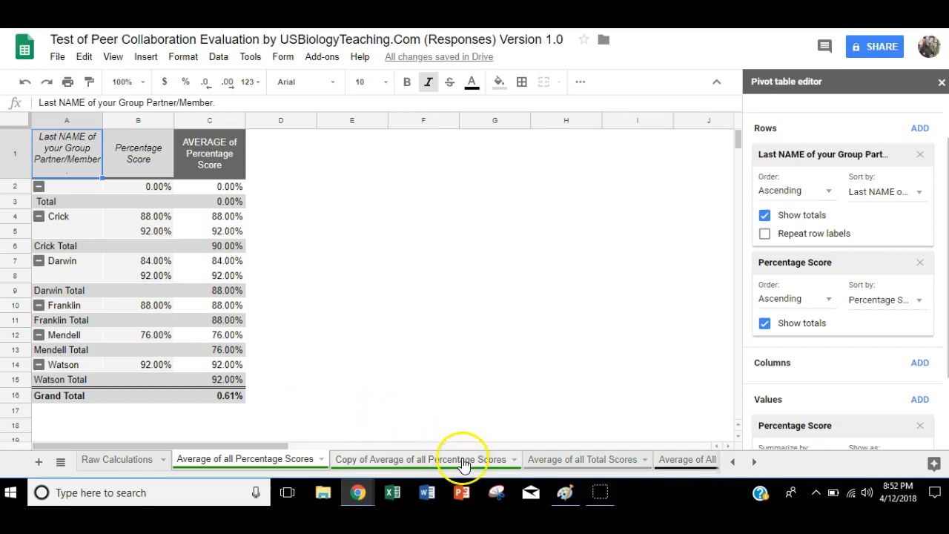
{"action": "left_click", "coordinate": [549, 458]}
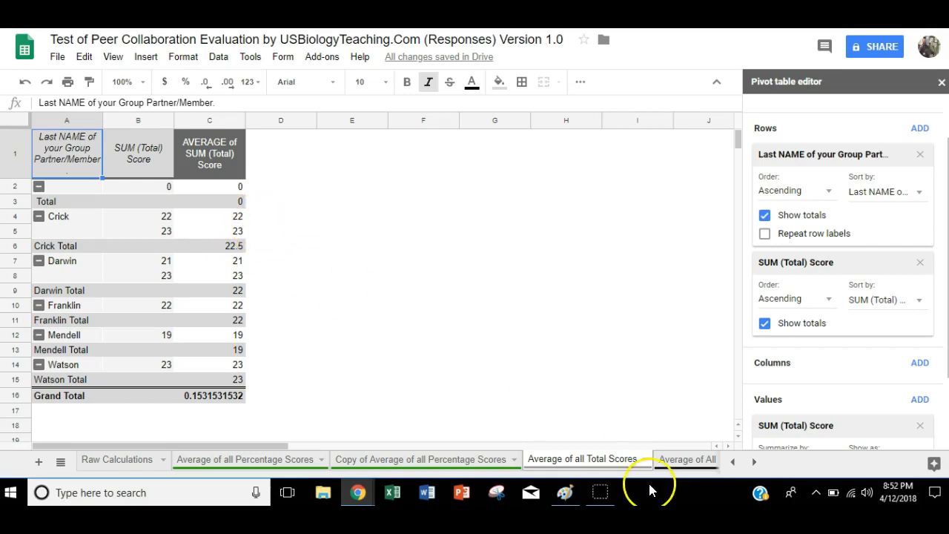
{"action": "left_click", "coordinate": [693, 458]}
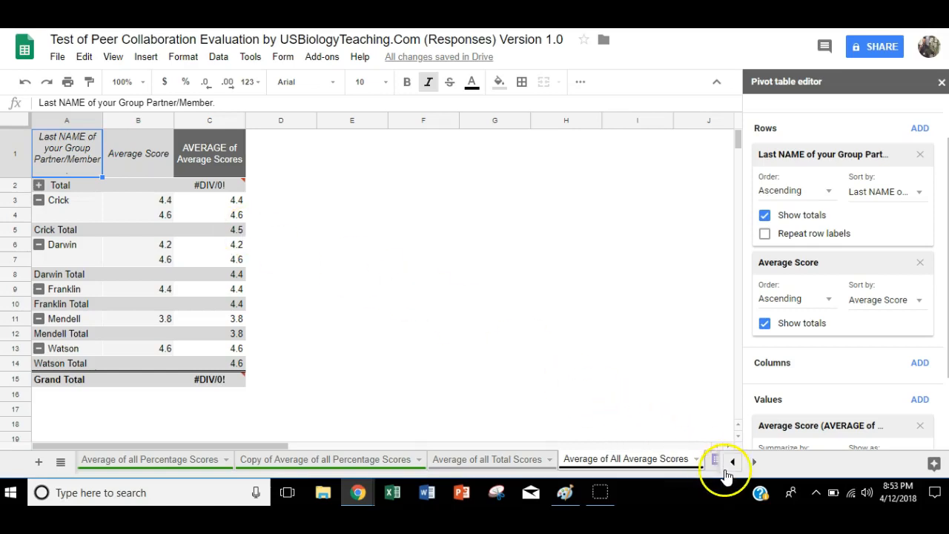
{"action": "left_click", "coordinate": [733, 463]}
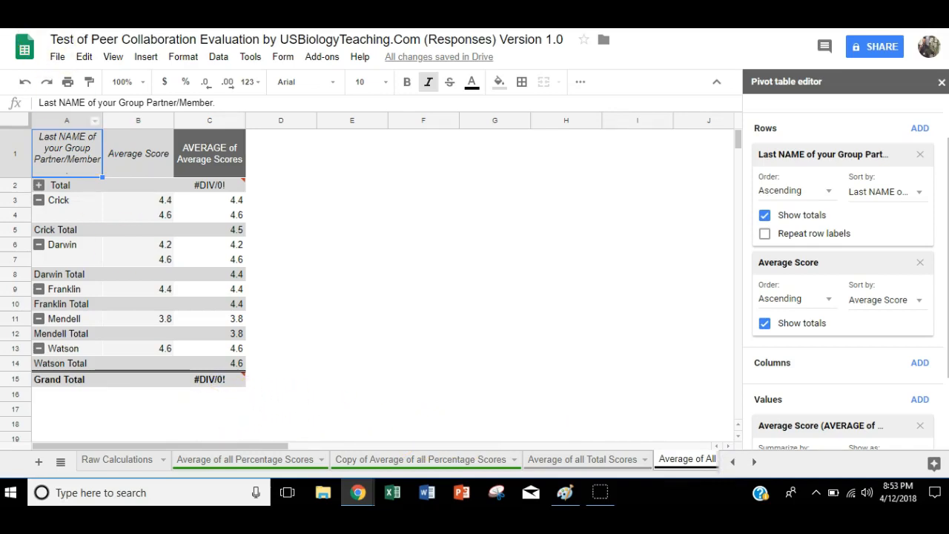
Step: Insert a chart of the Average of all Percentage Scores pivot table and place it beside the table
{"action": "left_click", "coordinate": [244, 459]}
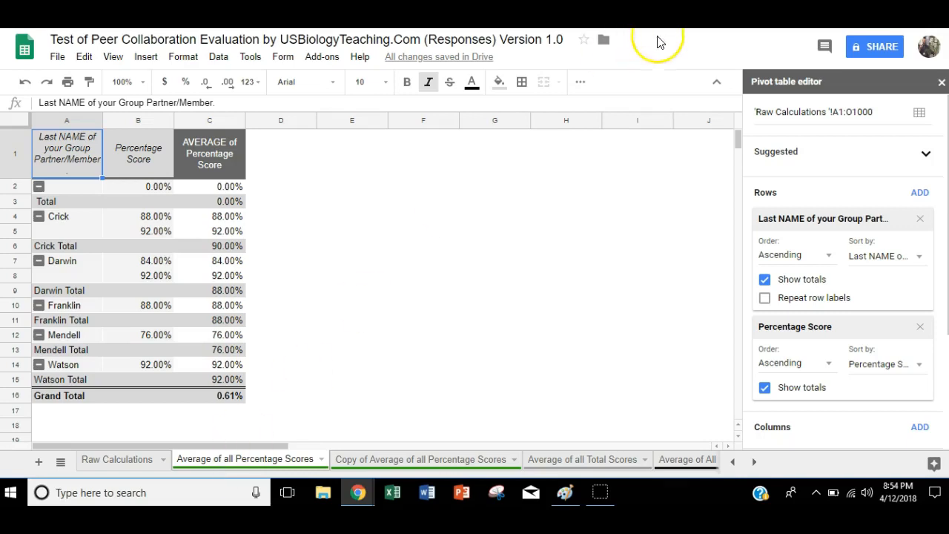
{"action": "left_click", "coordinate": [580, 81]}
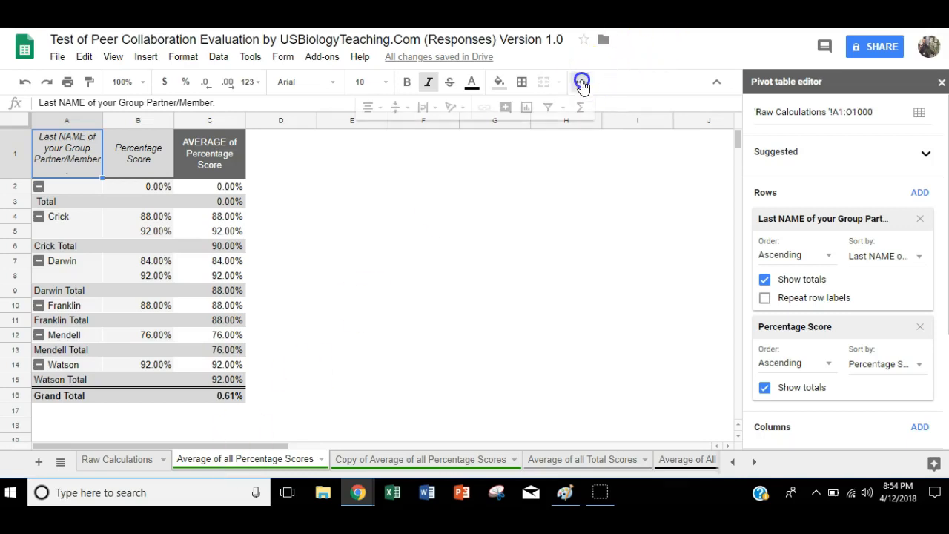
{"action": "left_click", "coordinate": [527, 107]}
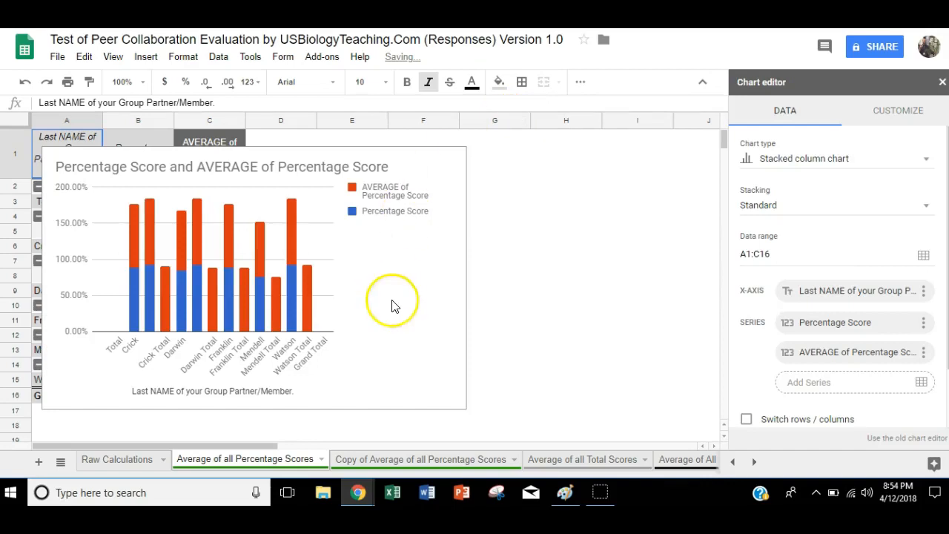
{"action": "left_click", "coordinate": [448, 288]}
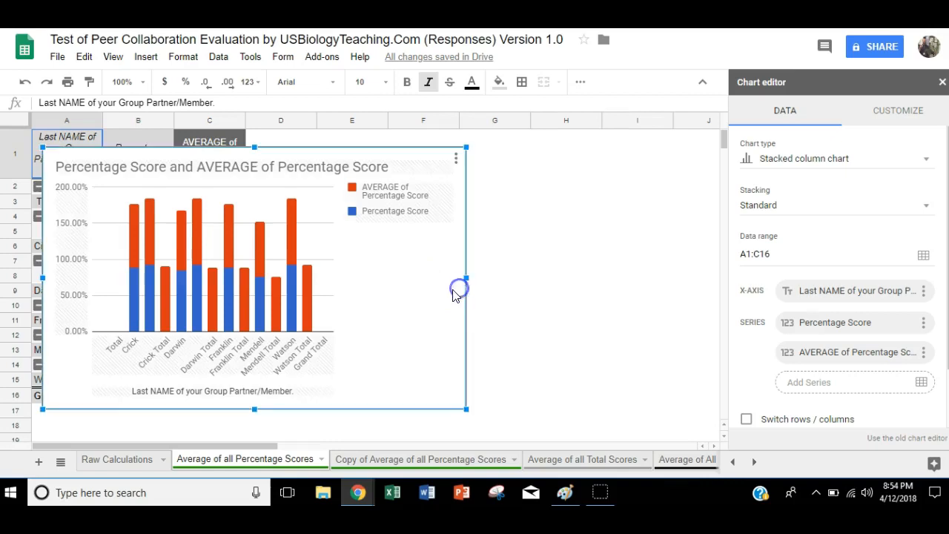
{"action": "left_click_drag", "start_coordinate": [442, 292], "coordinate": [672, 294]}
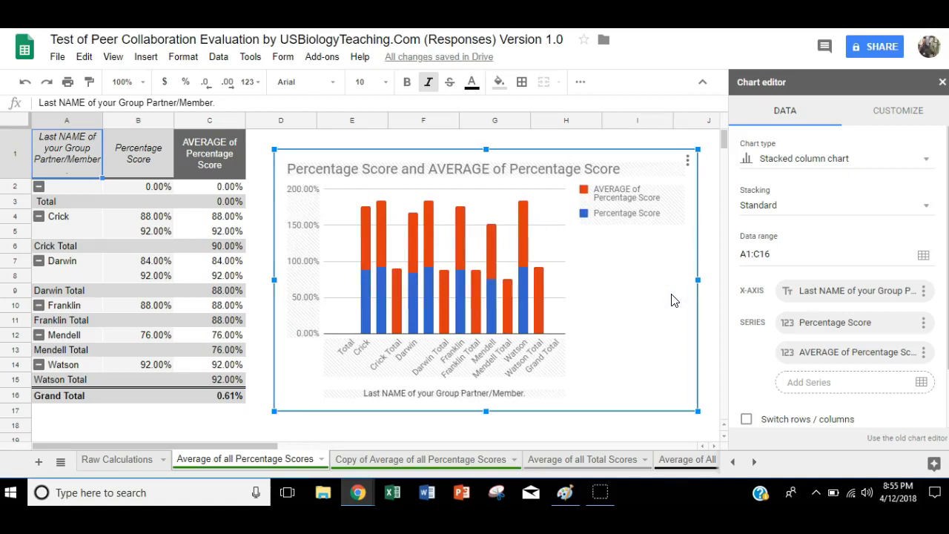
Step: Change the chart of the Average of all Percentage Scores table to a standard, unstacked bar chart
{"action": "left_click", "coordinate": [926, 162]}
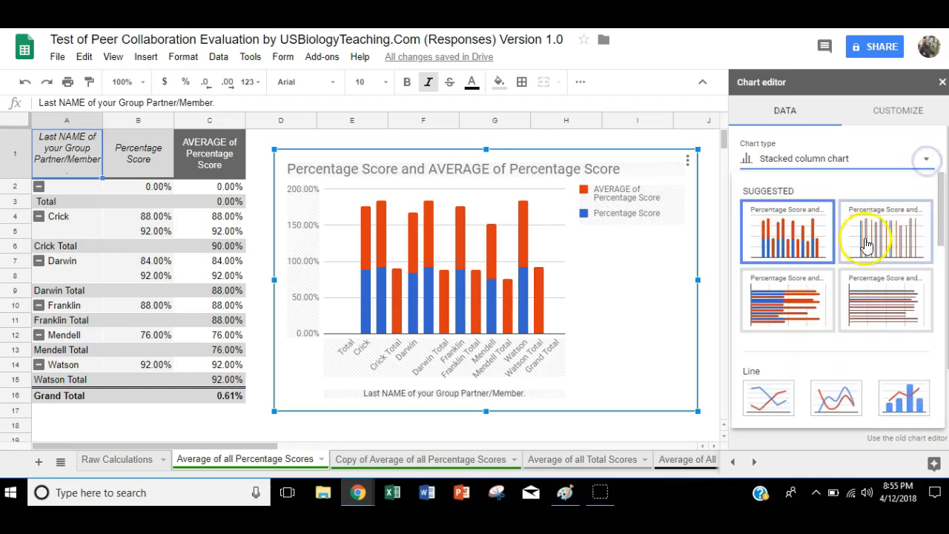
{"action": "left_click_drag", "start_coordinate": [940, 218], "coordinate": [938, 297]}
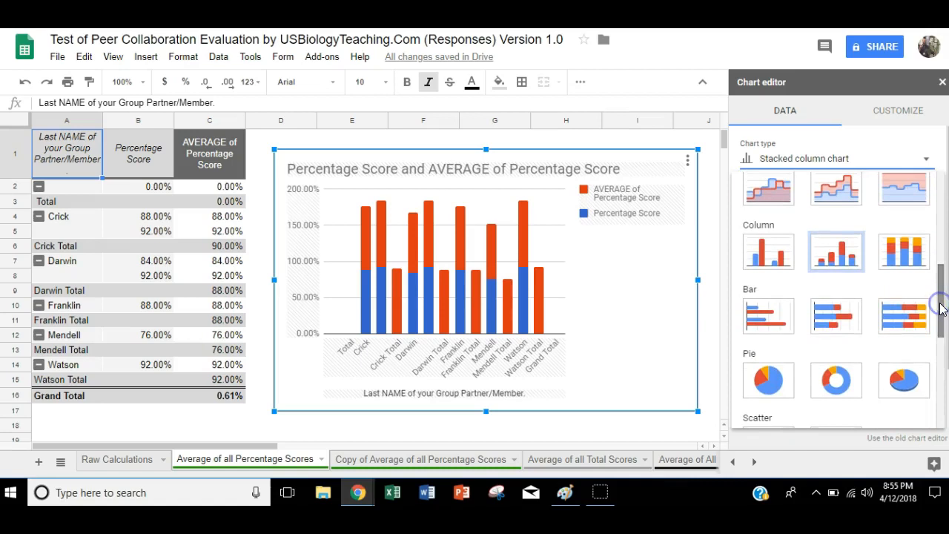
{"action": "left_click", "coordinate": [763, 316]}
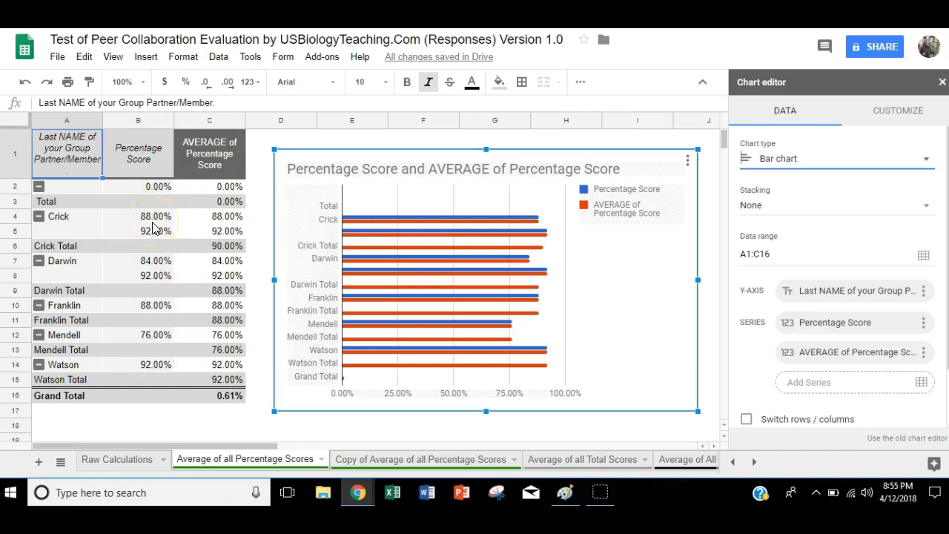
Step: Review the pivot table's row and value settings for the Percentage Score column, and delete the bar chart beside the table
{"action": "mouse_move", "coordinate": [476, 242]}
{"action": "left_click", "coordinate": [139, 120]}
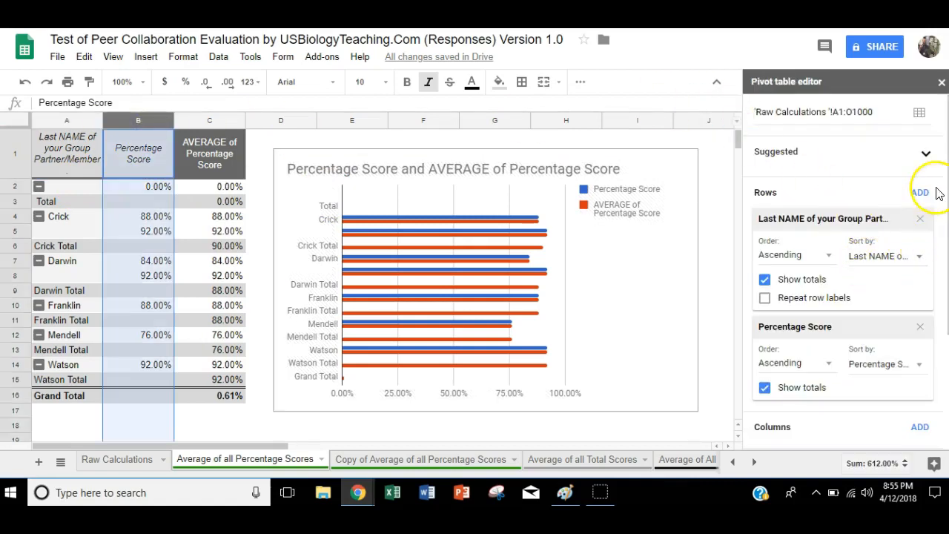
{"action": "left_click_drag", "start_coordinate": [943, 195], "coordinate": [942, 269]}
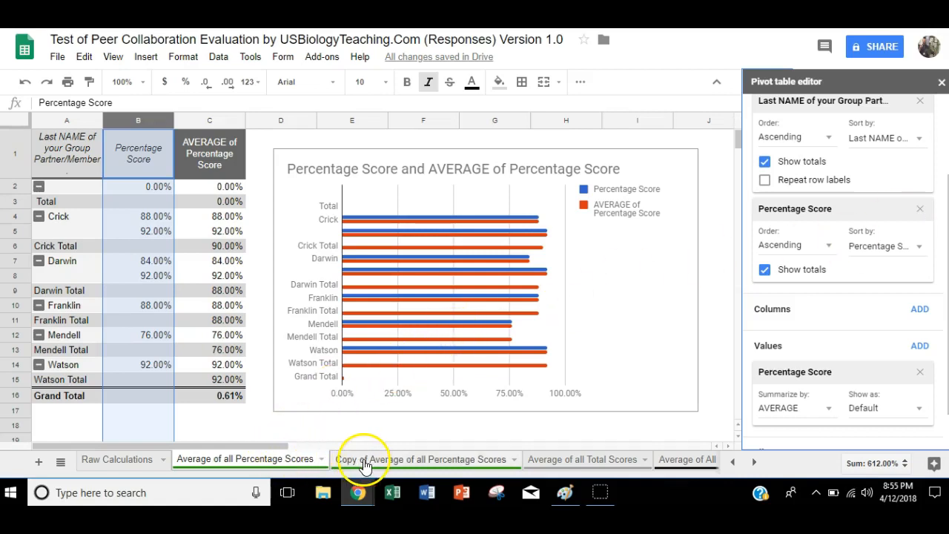
{"action": "left_click", "coordinate": [630, 320]}
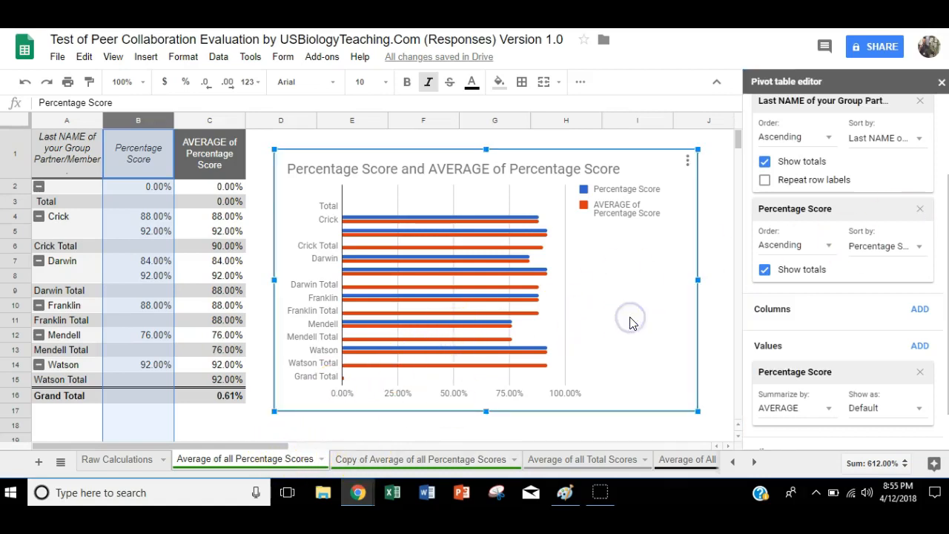
{"action": "key", "text": "Delete"}
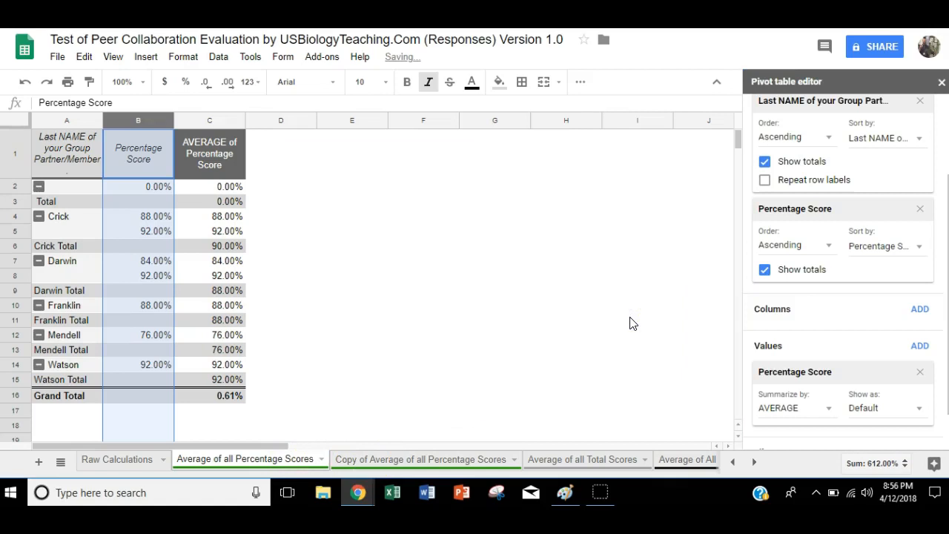
Step: Examine the column chart and the pivot table settings on the Copy of Average of all Percentage Scores sheet
{"action": "left_click", "coordinate": [380, 460]}
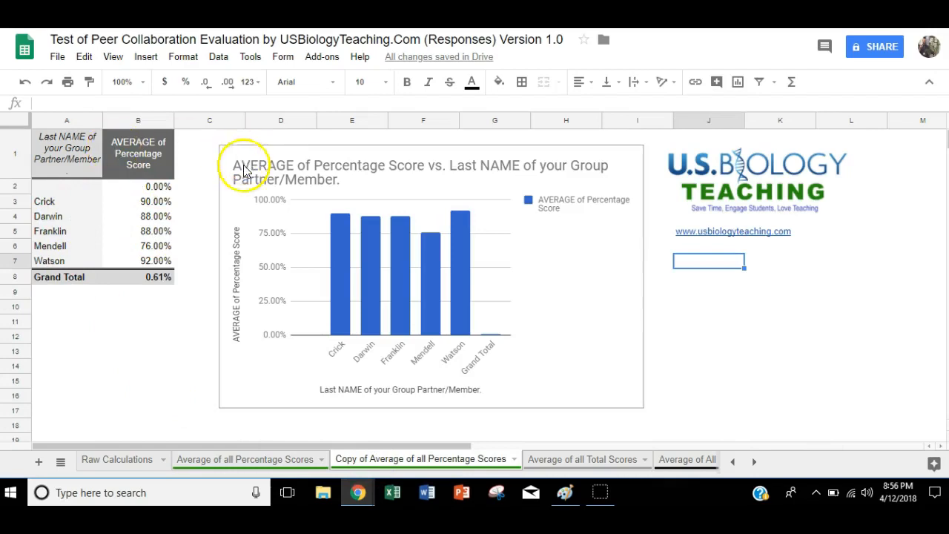
{"action": "left_click", "coordinate": [124, 170]}
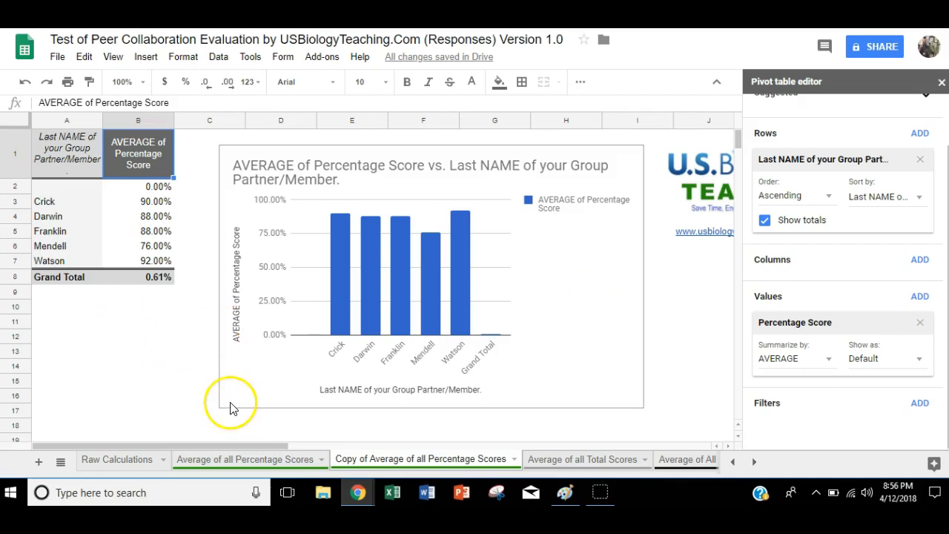
Step: Return to the Average of all Percentage Scores sheet and look over the additional formatting and insertion commands
{"action": "left_click", "coordinate": [247, 462]}
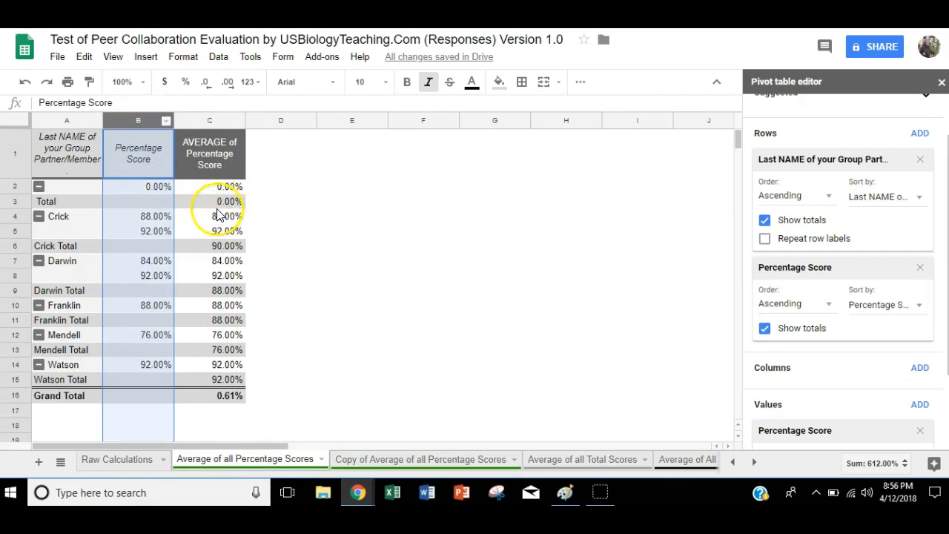
{"action": "left_click", "coordinate": [580, 81]}
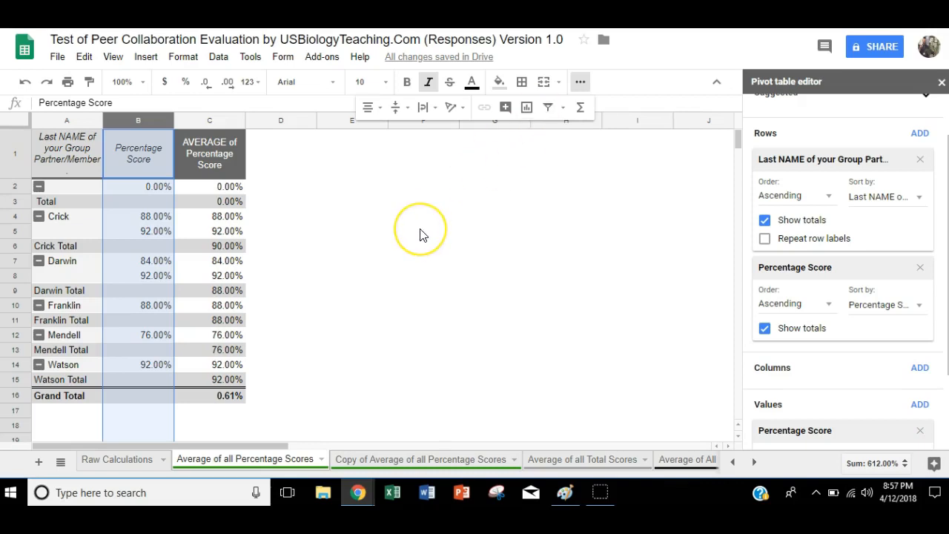
{"action": "left_click", "coordinate": [674, 101]}
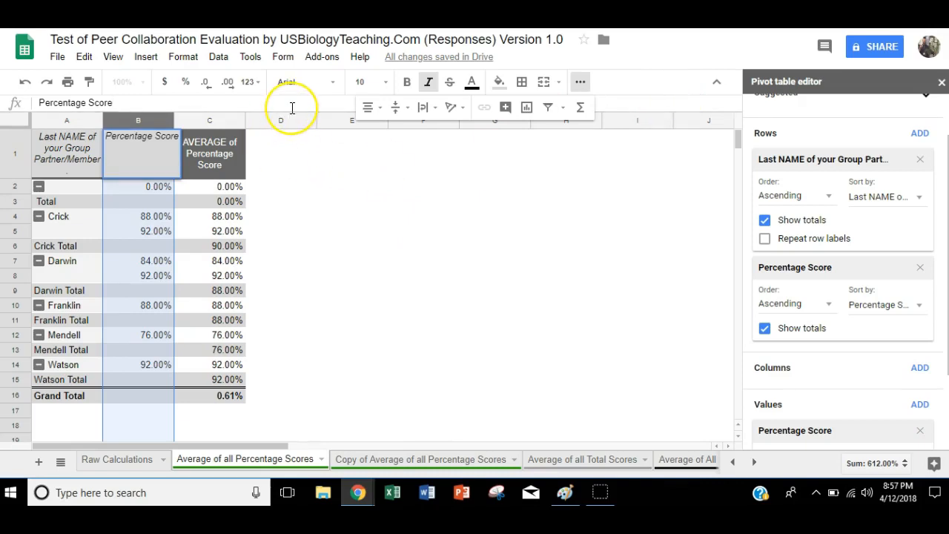